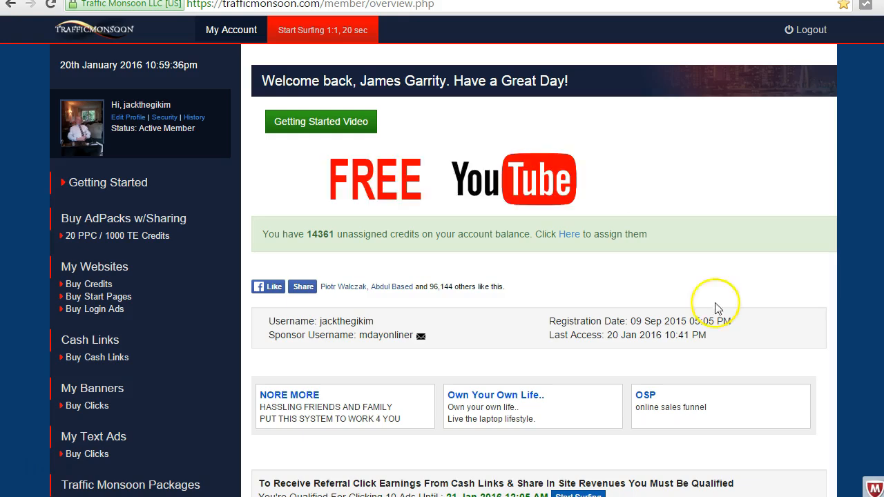
Step: Open the Cash Links purchase page and log in to the mapsinsiders.com member training site in a new tab
{"action": "left_click", "coordinate": [81, 358]}
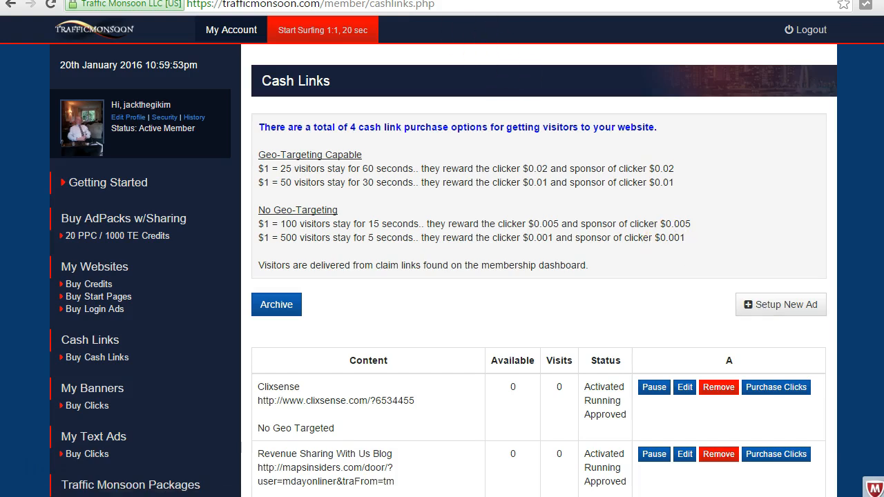
{"action": "key", "text": "ctrl+t"}
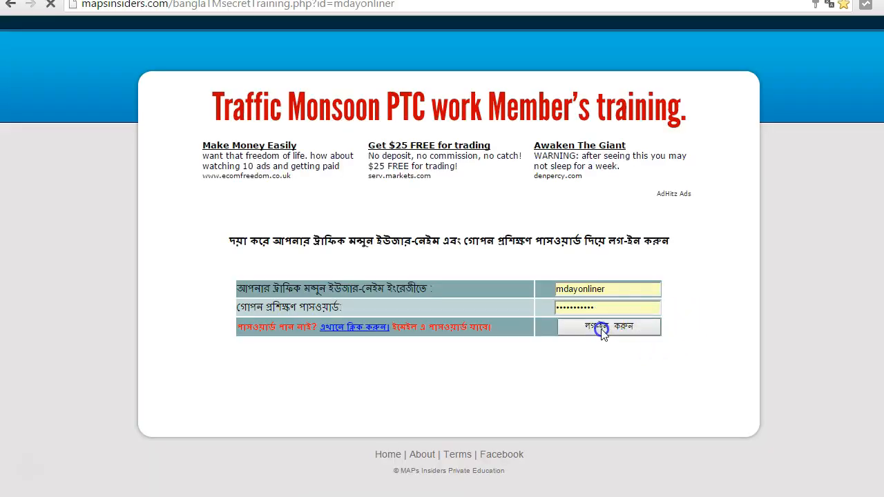
{"action": "left_click", "coordinate": [603, 328]}
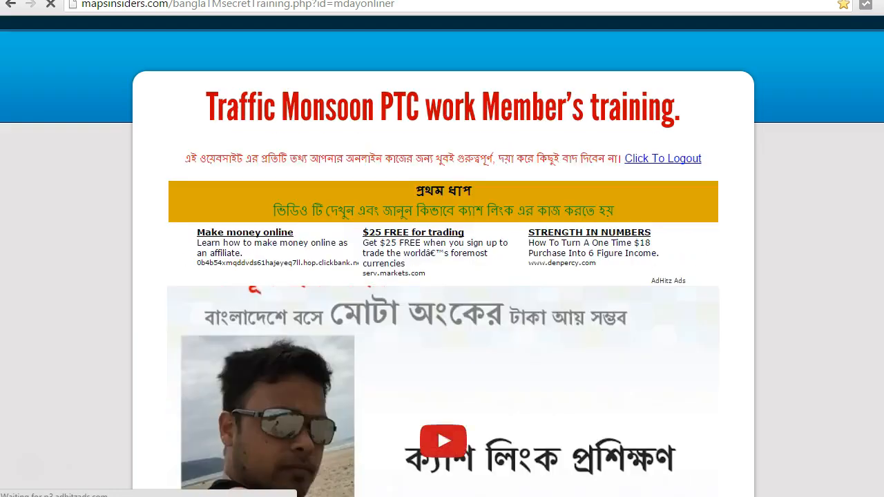
Step: Append TM to the end of Target Link 1 on the training page and copy the whole link
{"action": "scroll", "coordinate": [437, 400], "scroll_direction": "down", "scroll_amount": 15}
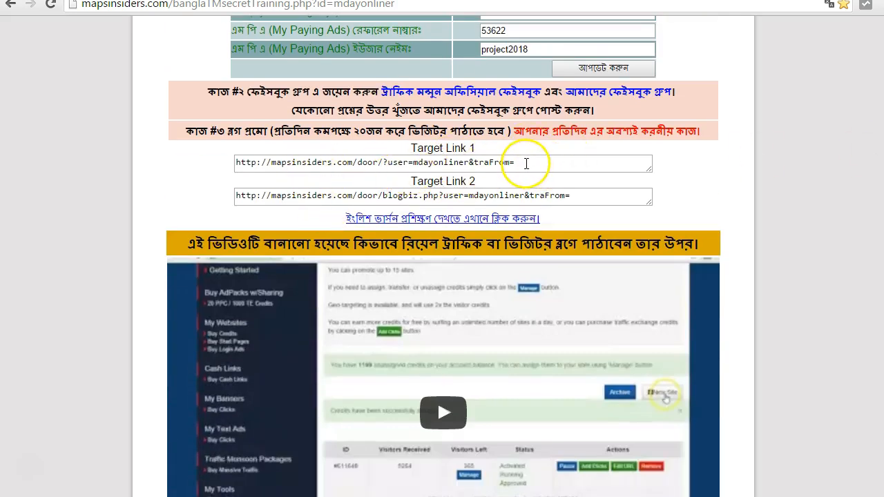
{"action": "left_click", "coordinate": [527, 163]}
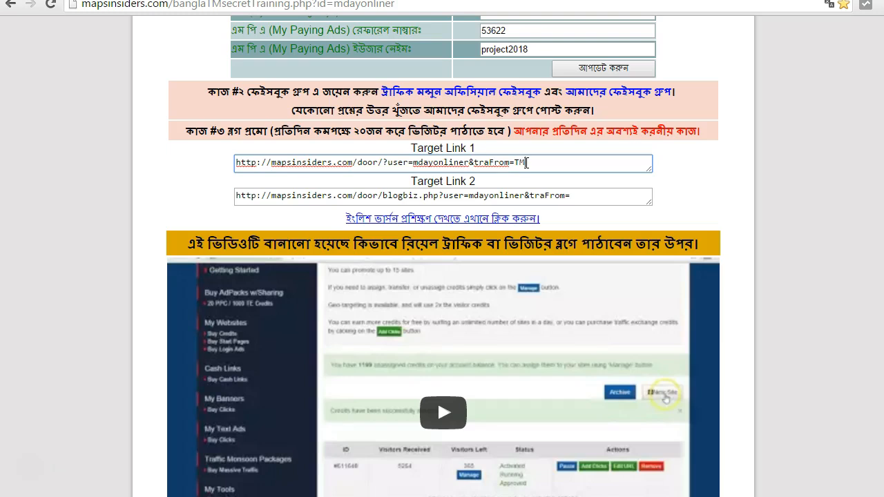
{"action": "left_click_drag", "start_coordinate": [535, 163], "coordinate": [232, 168]}
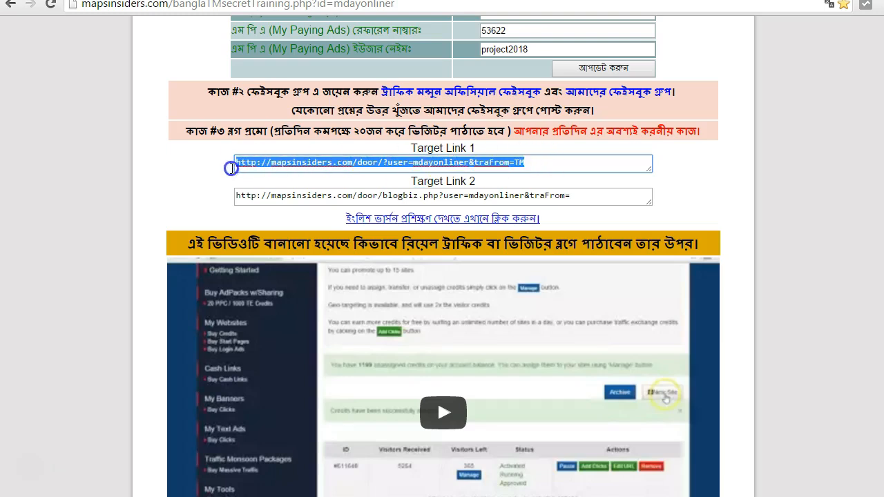
{"action": "right_click", "coordinate": [251, 166]}
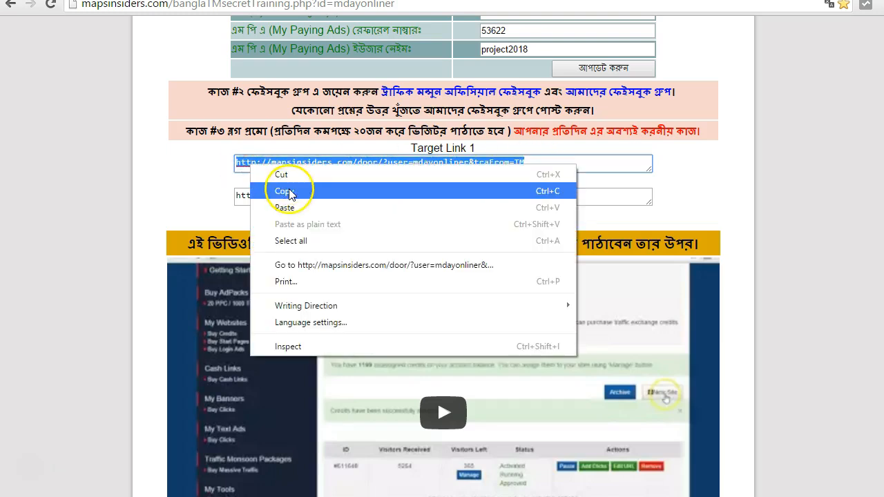
{"action": "left_click", "coordinate": [283, 189]}
Step: Return to the Traffic Monsoon Cash Links page and set up a new ad titled RevShare Blog
{"action": "key", "text": "ctrl+Tab"}
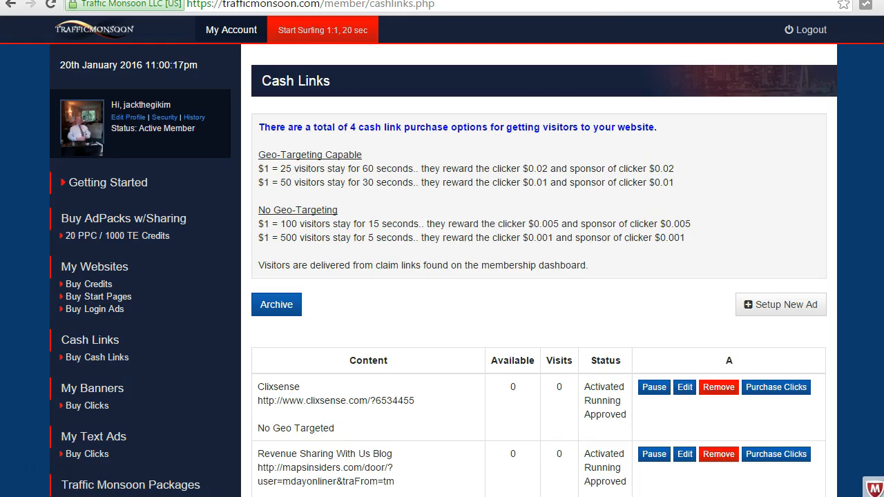
{"action": "left_click", "coordinate": [776, 312]}
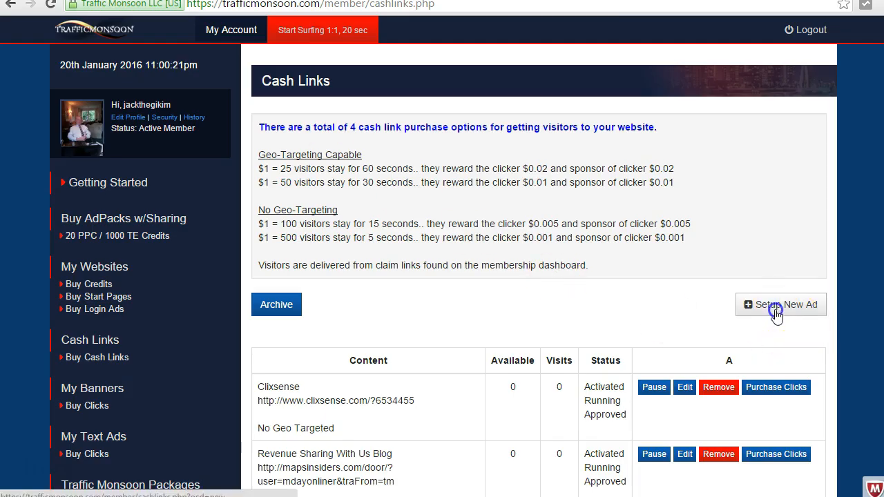
{"action": "left_click", "coordinate": [437, 131]}
{"action": "type", "text": "Rev"}
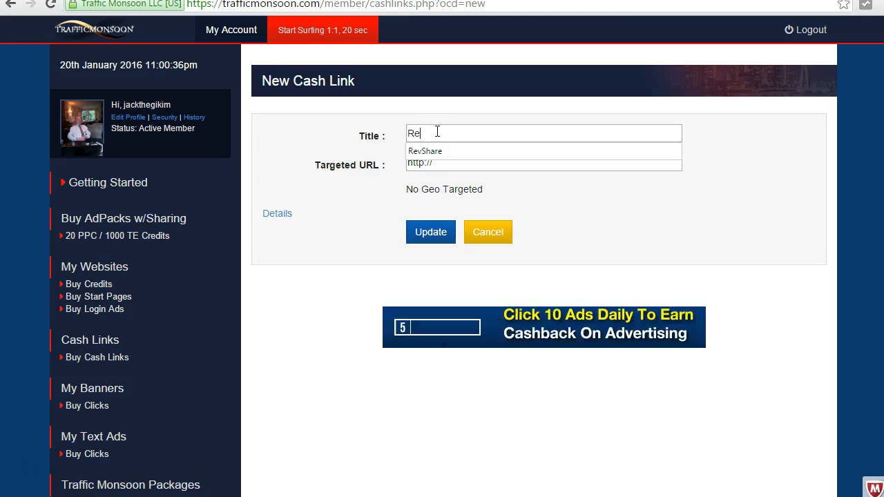
{"action": "left_click", "coordinate": [437, 150]}
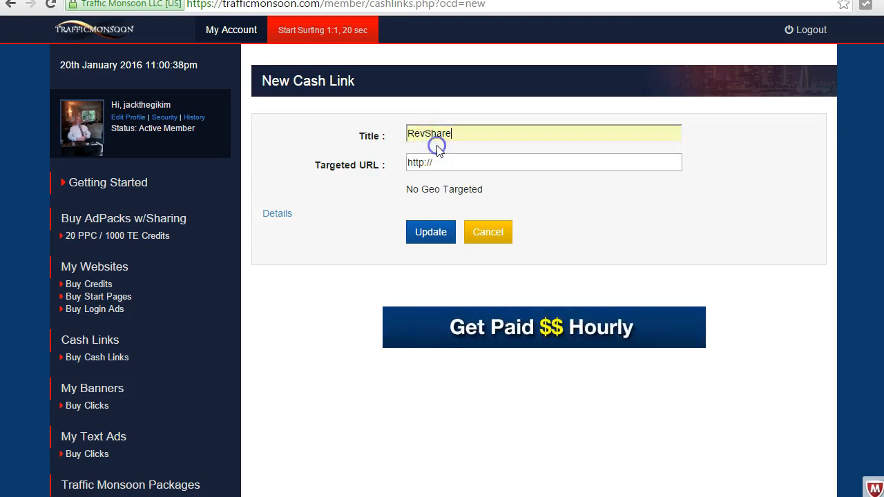
{"action": "type", "text": "Blog"}
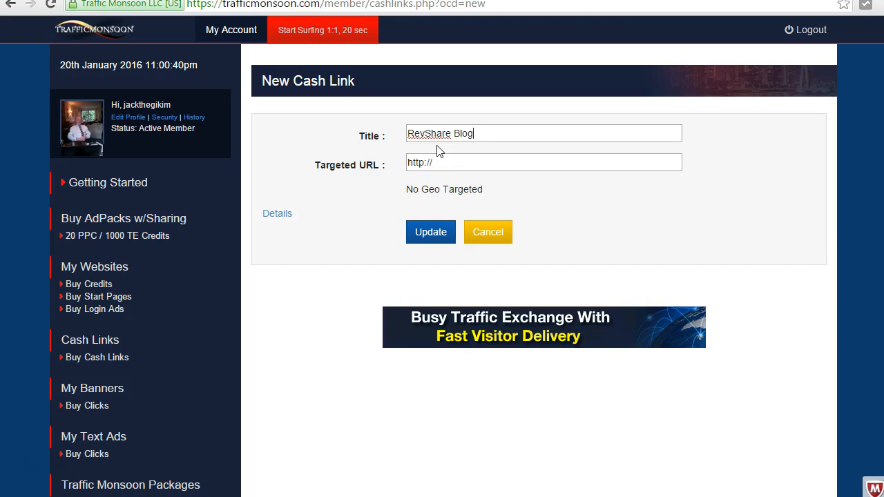
Step: Replace the default Targeted URL with the copied target link and save the new cash link
{"action": "left_click", "coordinate": [445, 163]}
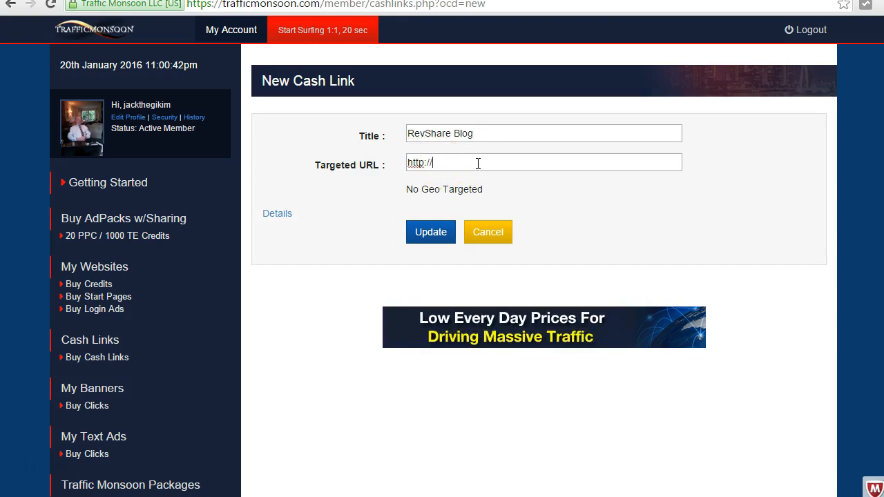
{"action": "left_click", "coordinate": [478, 163]}
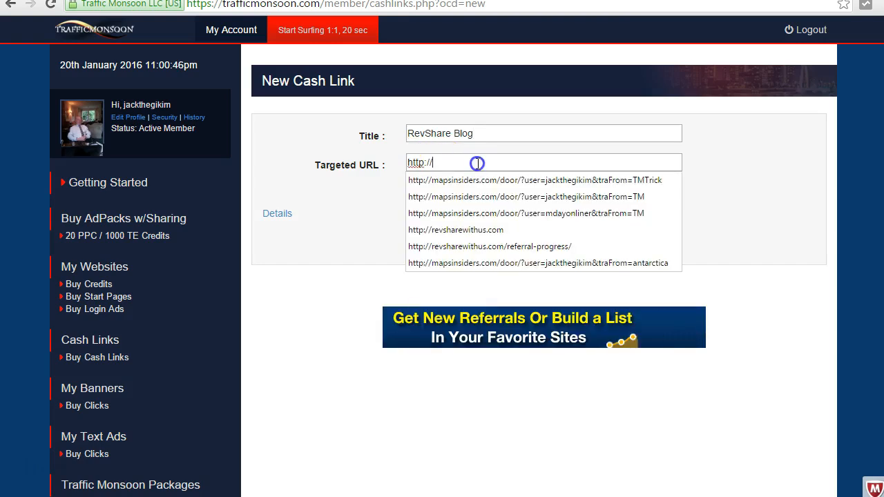
{"action": "left_click", "coordinate": [377, 164]}
{"action": "key", "text": "BackSpace"}
{"action": "right_click", "coordinate": [463, 160]}
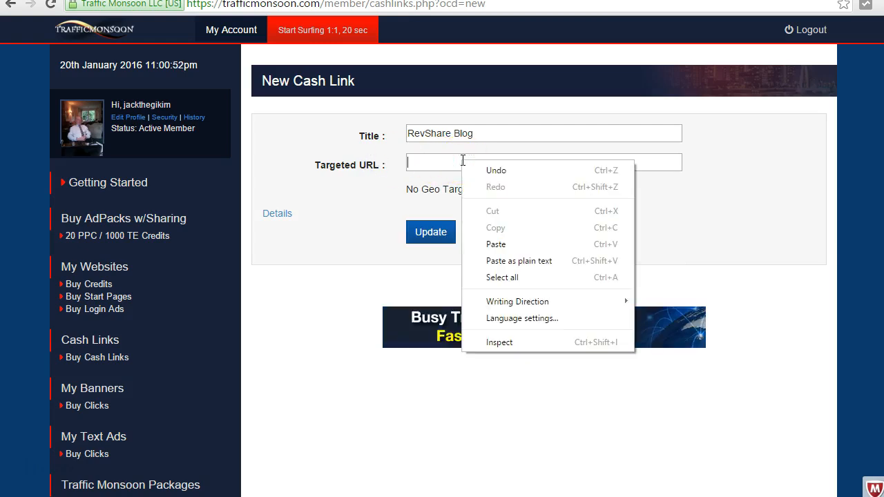
{"action": "left_click", "coordinate": [495, 245]}
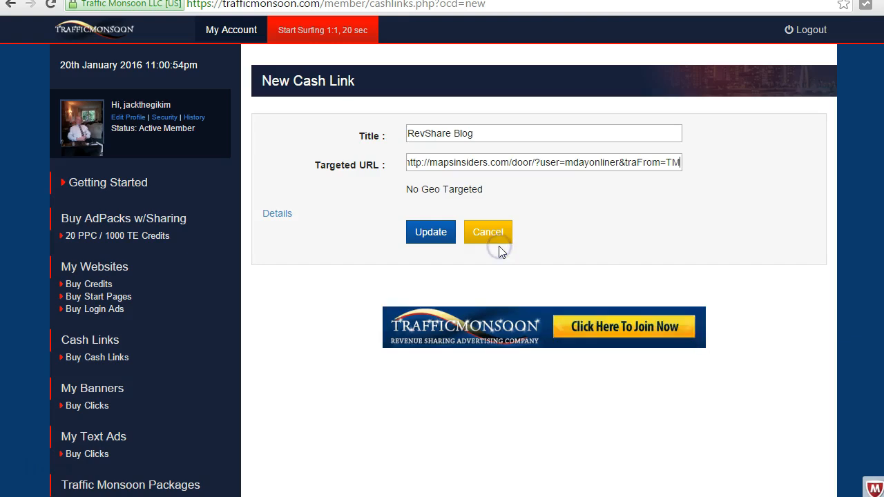
{"action": "left_click", "coordinate": [436, 238]}
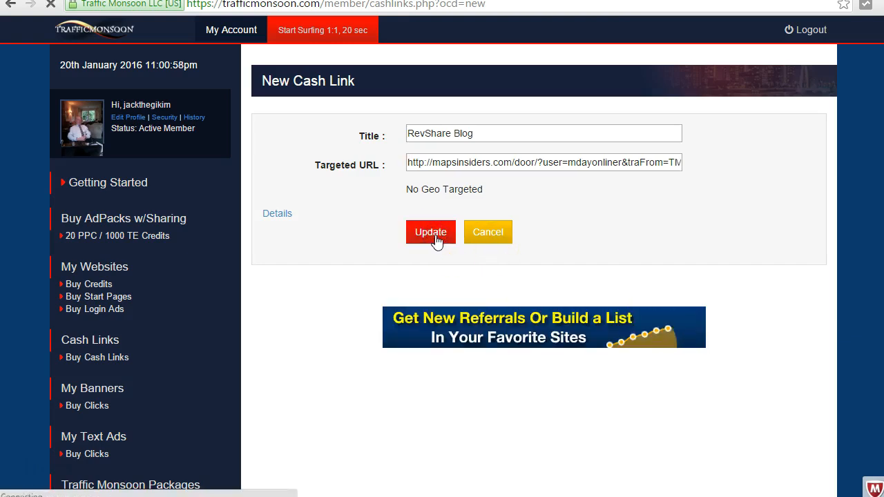
{"action": "left_click", "coordinate": [792, 232]}
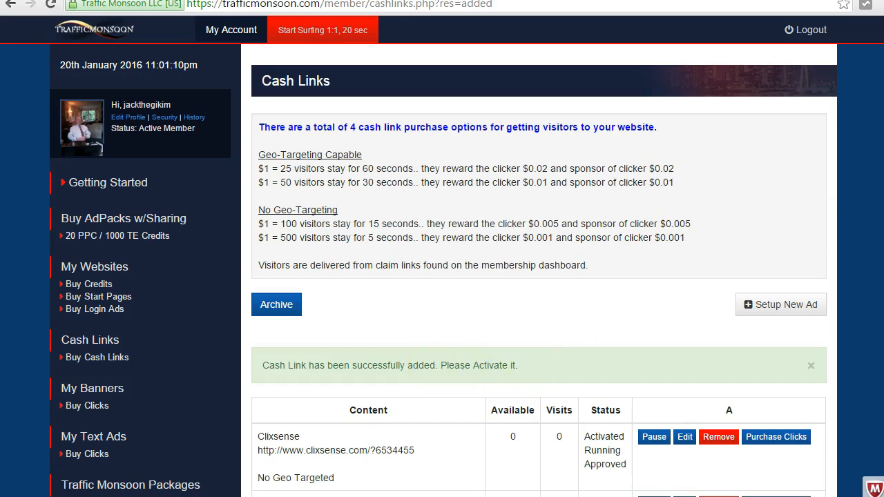
Step: Activate the inactive RevShare Blog cash link and return to the ads list
{"action": "scroll", "coordinate": [538, 276], "scroll_direction": "down", "scroll_amount": 10}
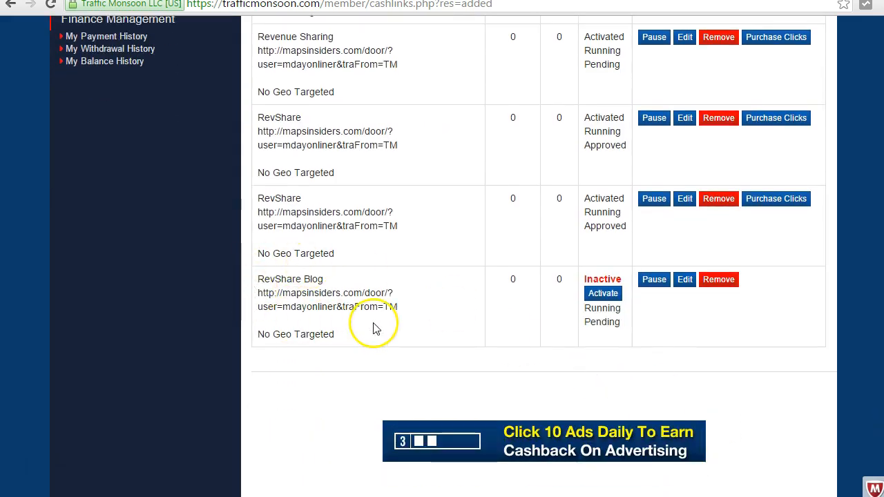
{"action": "left_click", "coordinate": [603, 294]}
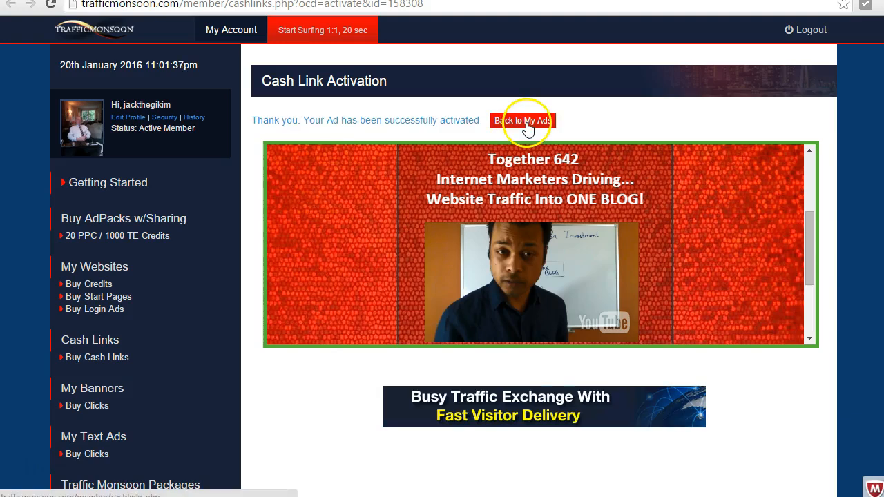
{"action": "left_click", "coordinate": [528, 127]}
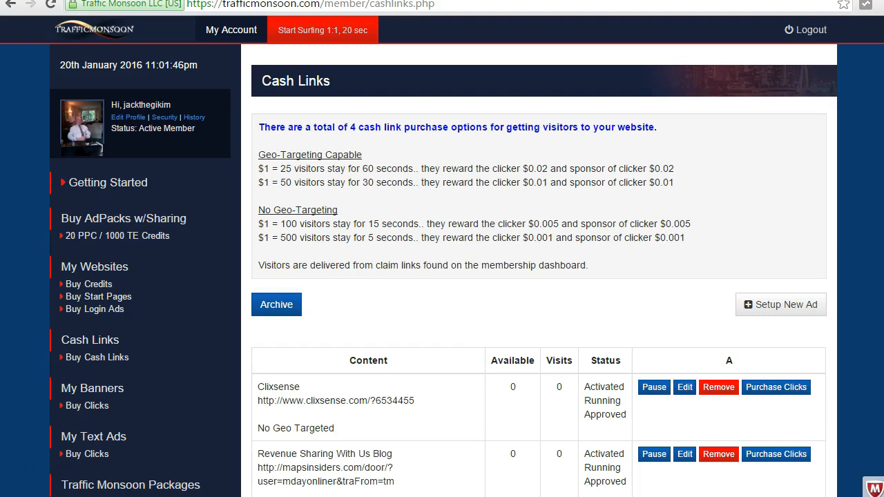
Step: Start a click purchase for the RevShare Blog cash link with the 15 Seconds Package and one $1 pack
{"action": "scroll", "coordinate": [539, 276], "scroll_direction": "down", "scroll_amount": 12}
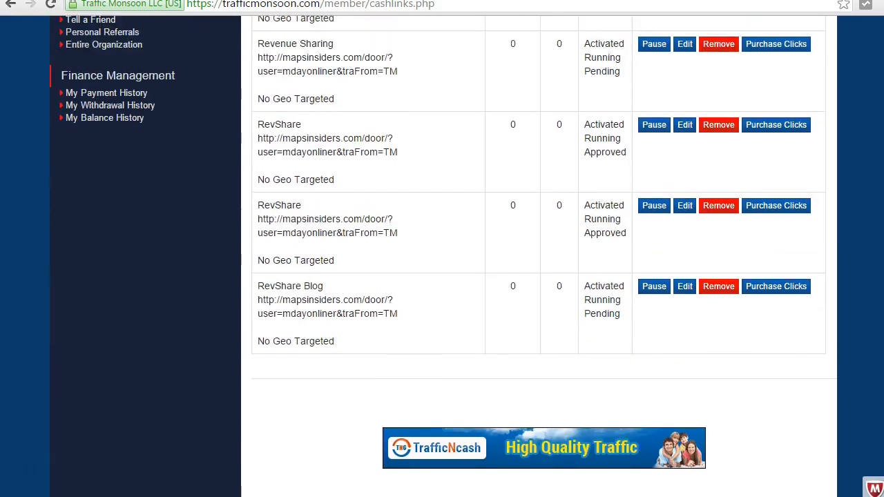
{"action": "left_click_drag", "start_coordinate": [259, 299], "coordinate": [418, 315]}
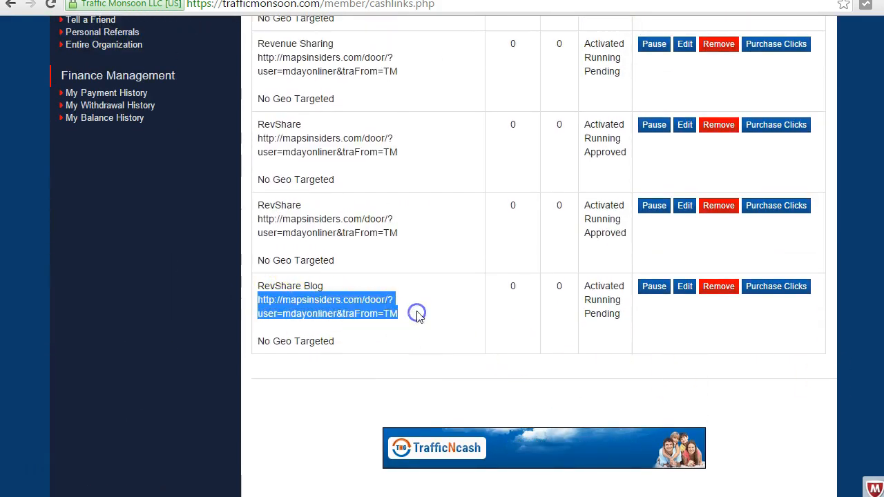
{"action": "left_click", "coordinate": [617, 313]}
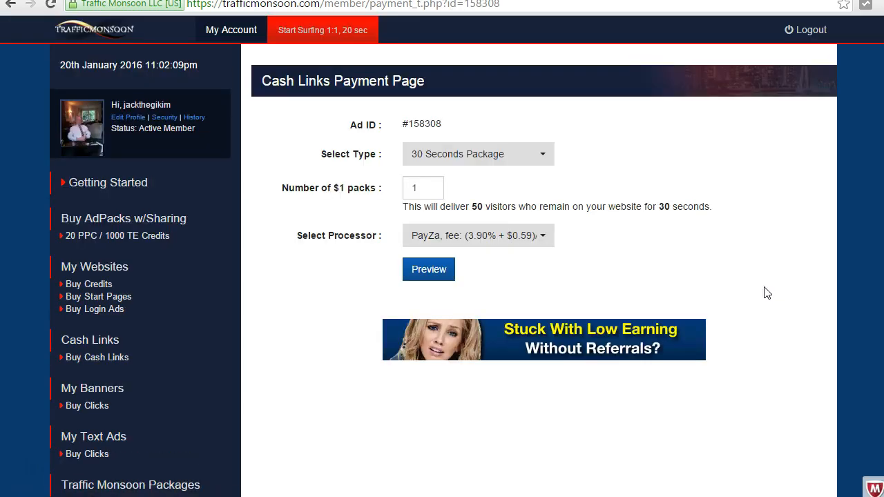
{"action": "left_click", "coordinate": [543, 163]}
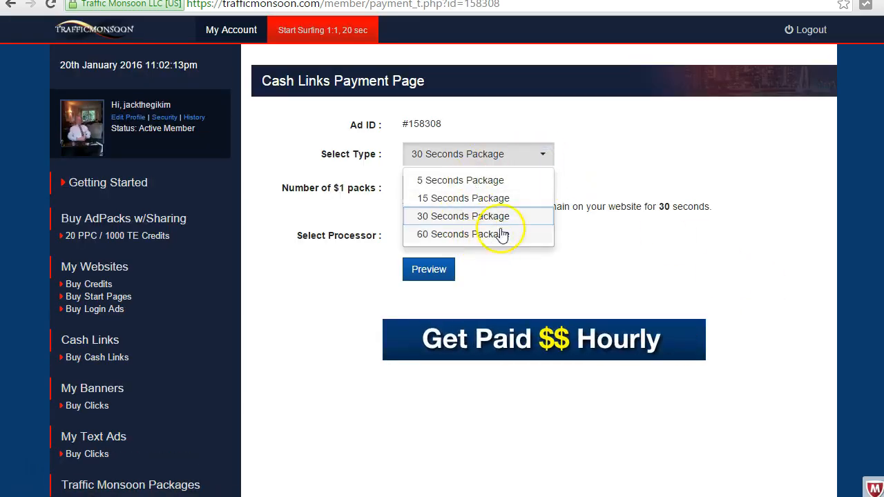
{"action": "left_click", "coordinate": [471, 201]}
{"action": "left_click", "coordinate": [346, 188]}
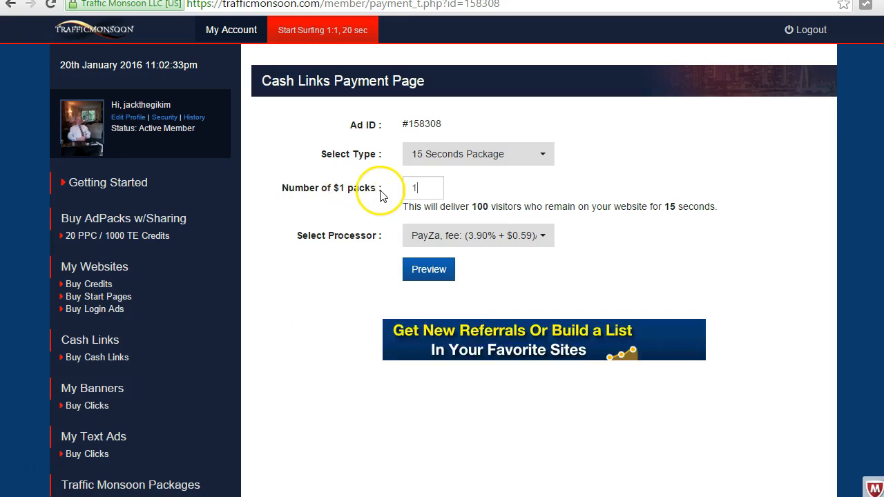
{"action": "left_click", "coordinate": [418, 188]}
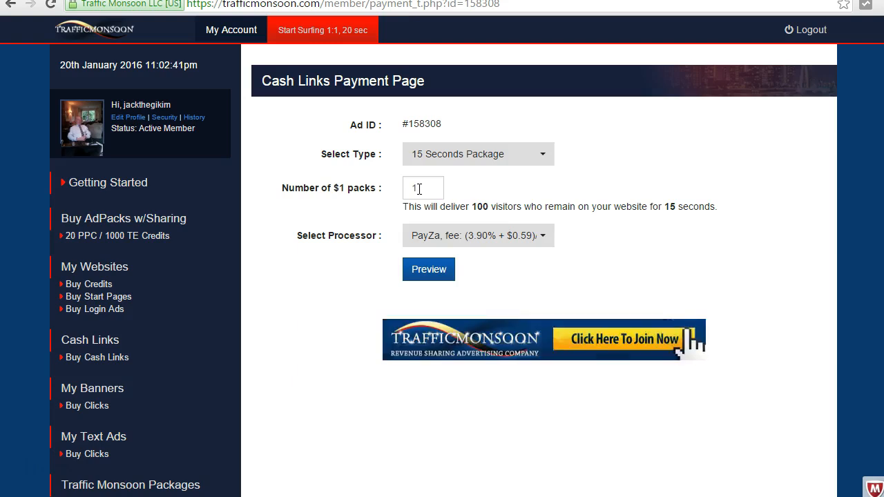
Step: Select PayZa as the payment processor and preview the cash link payment
{"action": "left_click", "coordinate": [545, 235]}
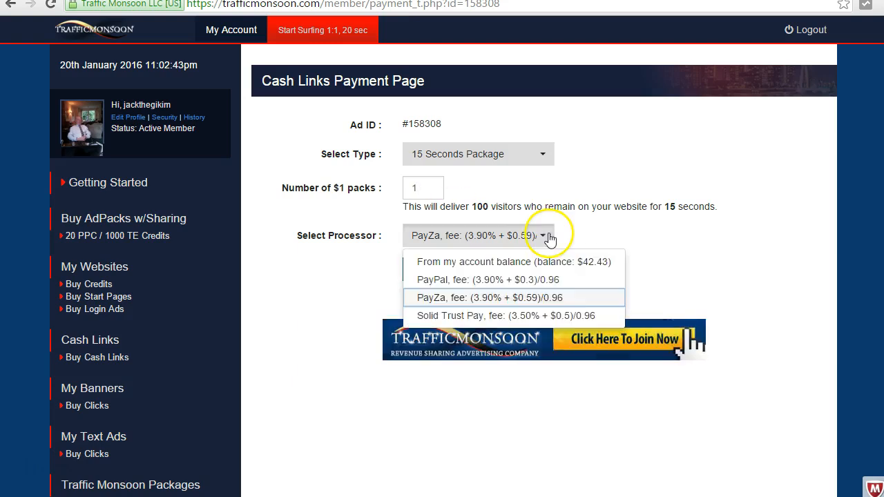
{"action": "left_click", "coordinate": [456, 304]}
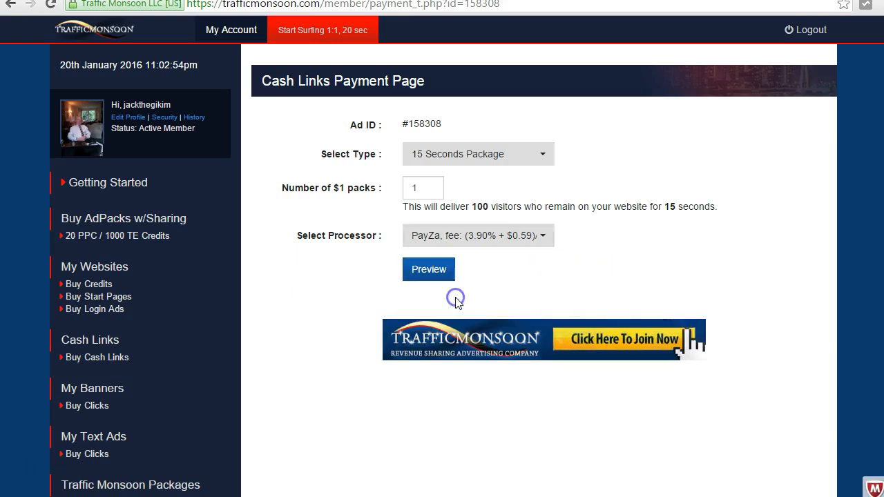
{"action": "left_click", "coordinate": [423, 273]}
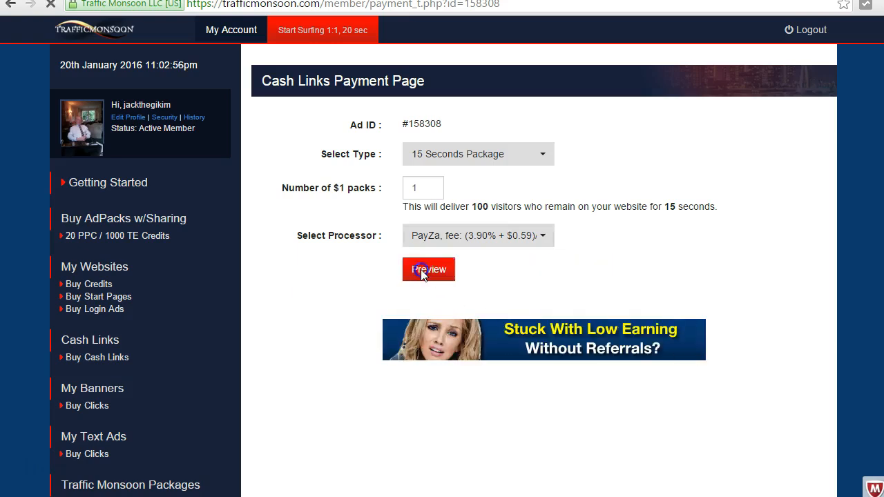
{"action": "left_click", "coordinate": [428, 272]}
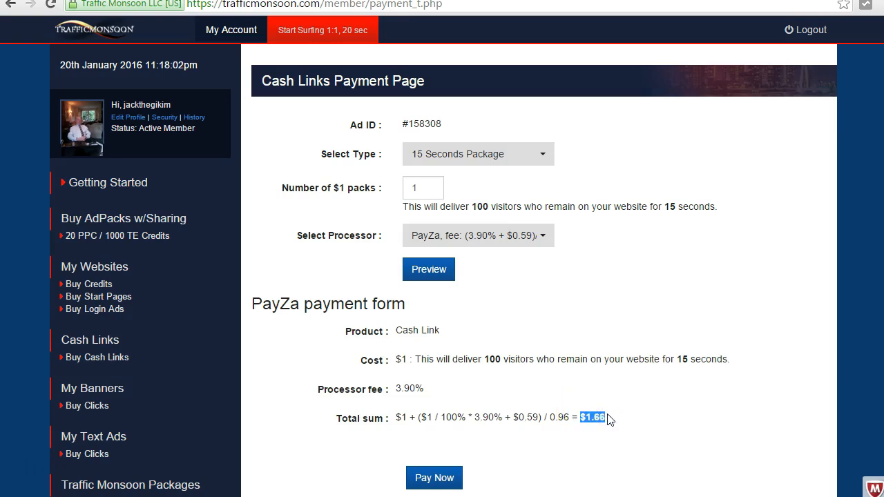
Step: Proceed to pay for the cash link, continue as a Payza member at checkout, and highlight the purchase total
{"action": "scroll", "coordinate": [611, 419], "scroll_direction": "down", "scroll_amount": 1}
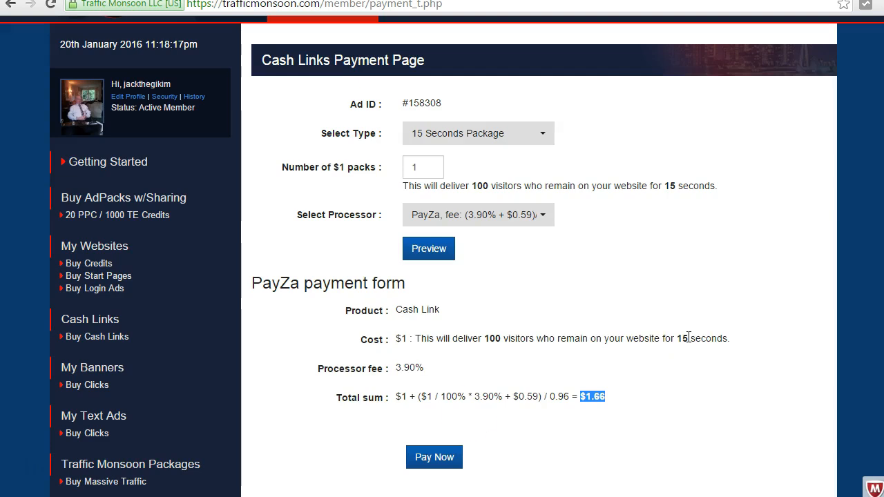
{"action": "left_click", "coordinate": [435, 457]}
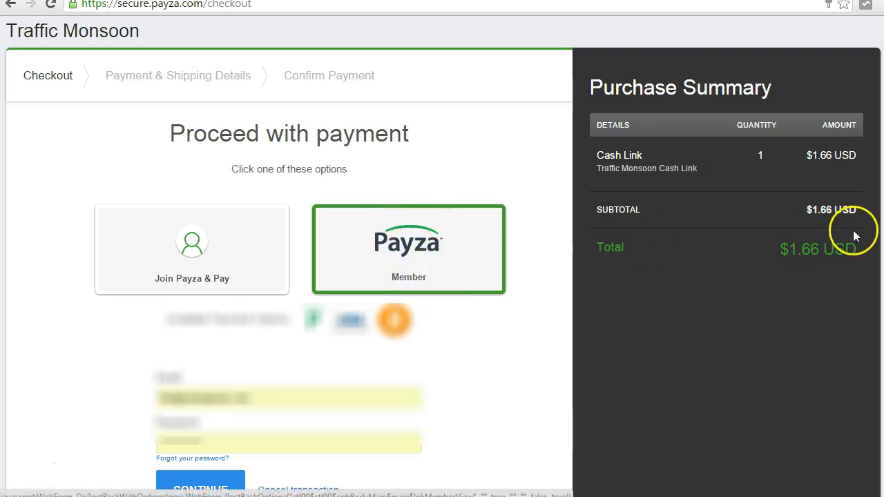
{"action": "scroll", "coordinate": [442, 276], "scroll_direction": "down", "scroll_amount": 1}
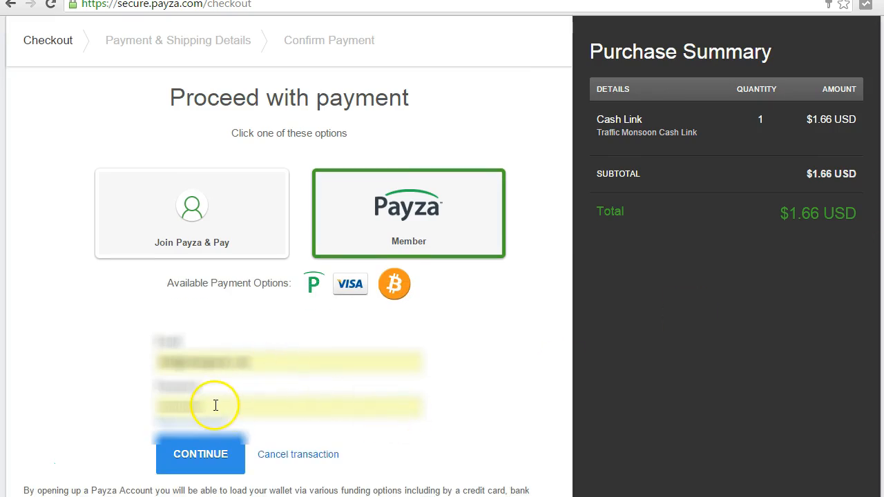
{"action": "left_click", "coordinate": [202, 453]}
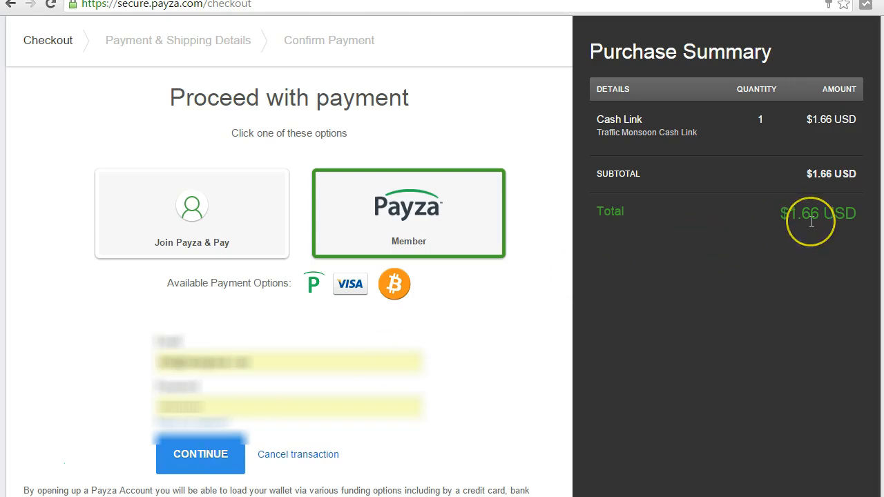
{"action": "left_click_drag", "start_coordinate": [789, 214], "coordinate": [860, 215]}
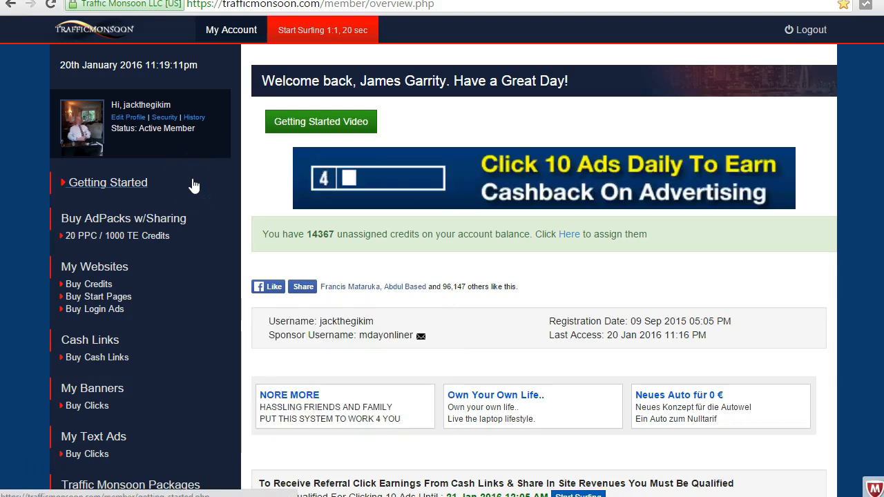
Step: Check the membership status on the Traffic Monsoon overview and open the profile to examine the account details
{"action": "left_click_drag", "start_coordinate": [139, 129], "coordinate": [184, 129]}
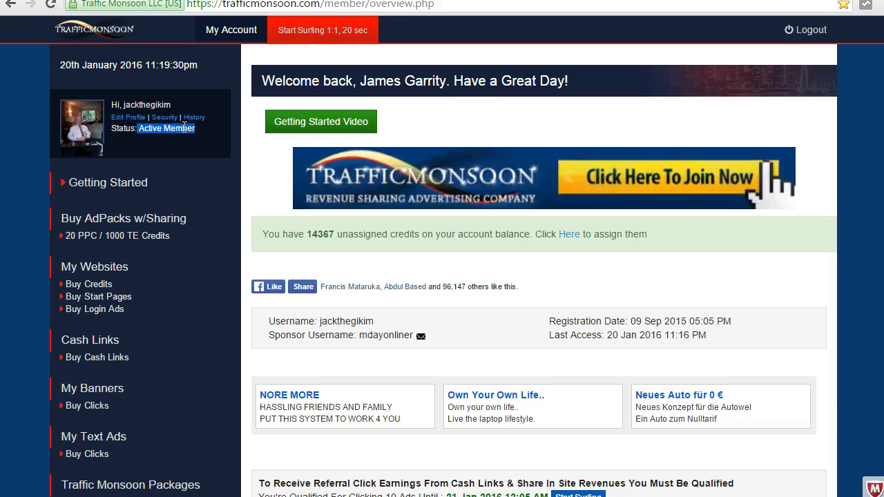
{"action": "left_click", "coordinate": [128, 117]}
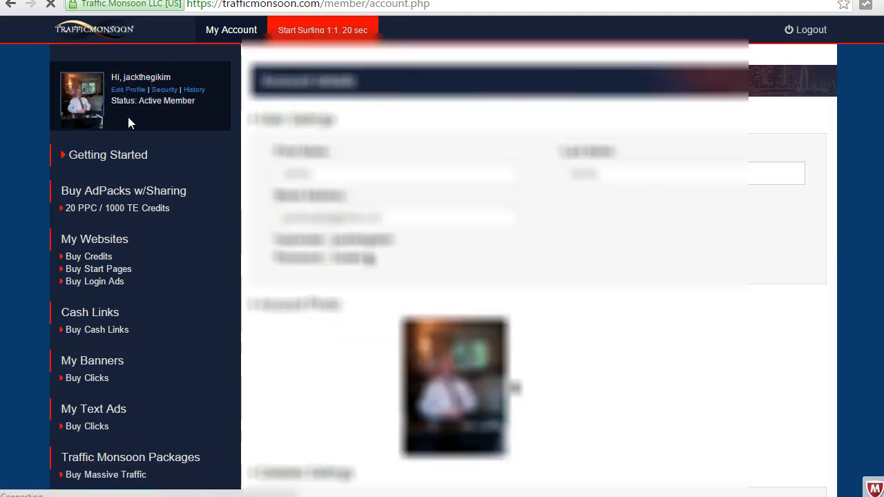
{"action": "scroll", "coordinate": [868, 366], "scroll_direction": "down", "scroll_amount": 10}
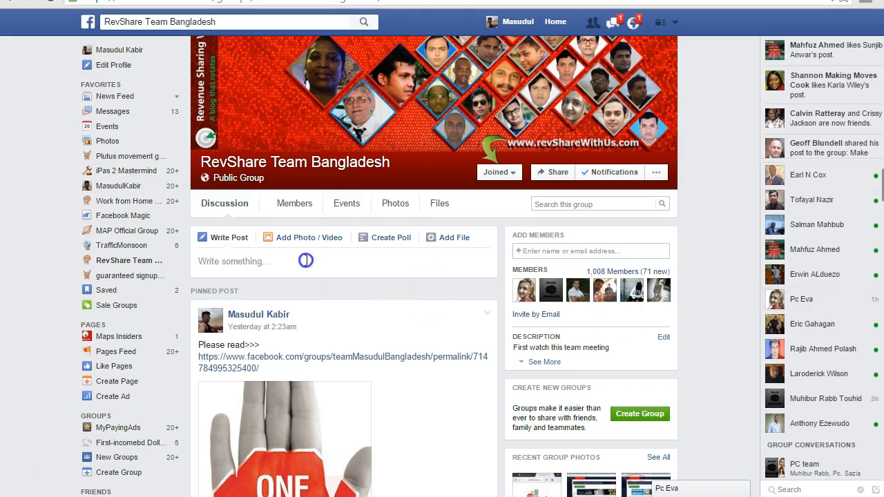
Step: Switch to the RevShare Team Bangladesh group on Facebook and start a new post
{"action": "left_click", "coordinate": [199, 263]}
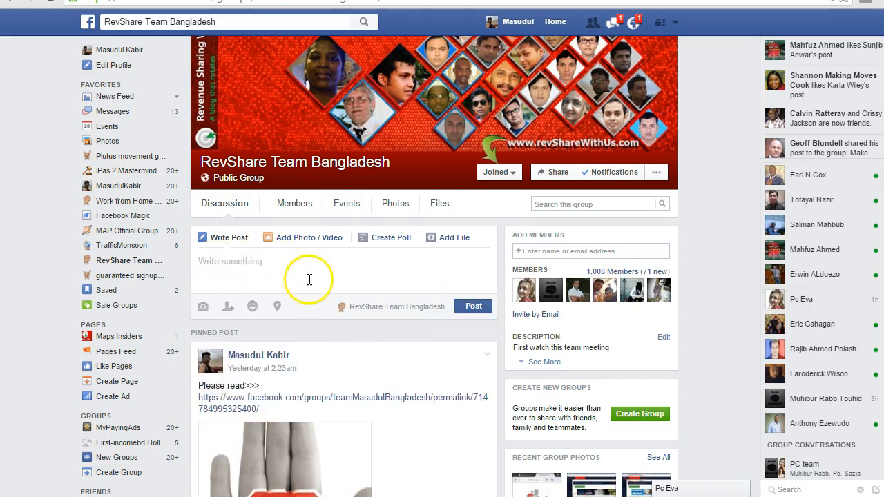